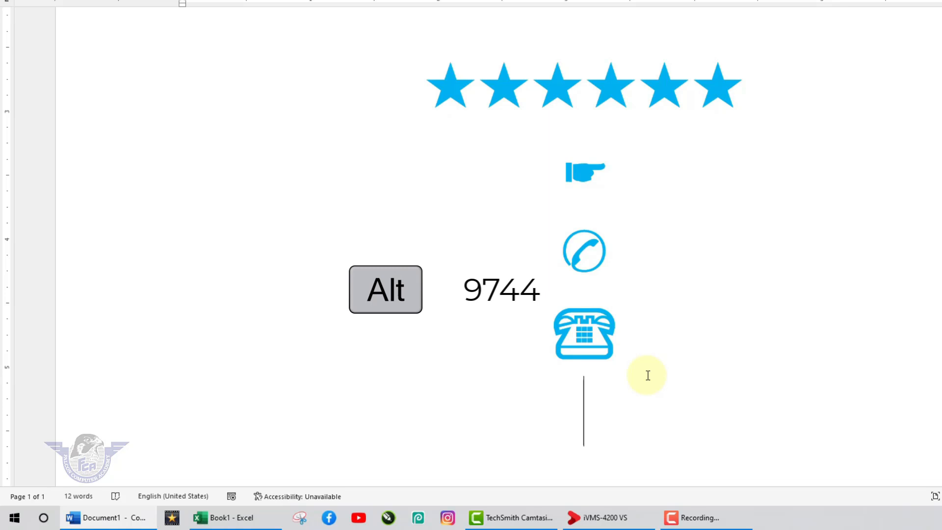
Add the symbols ☐, ☑ and ☒ (character codes 9744, 9745 and 9746) on separate lines below the telephone
type("☐")
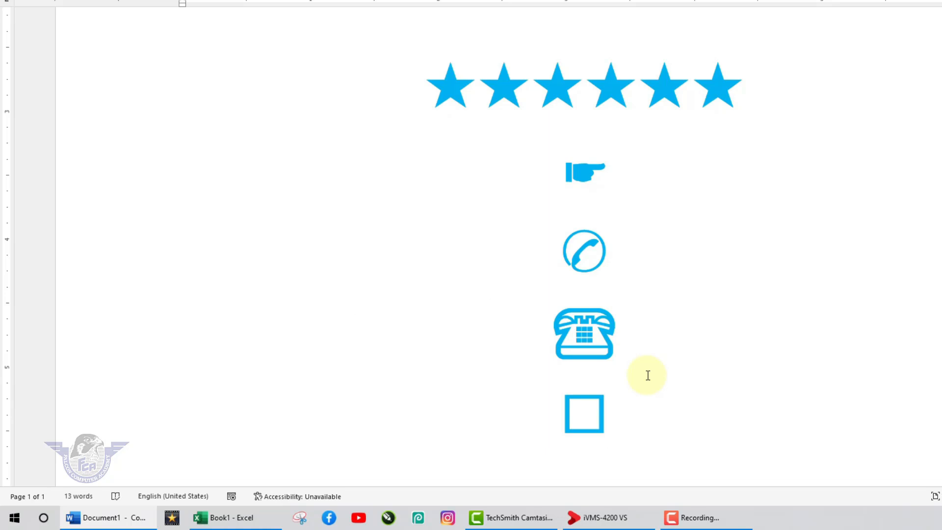
key("Return")
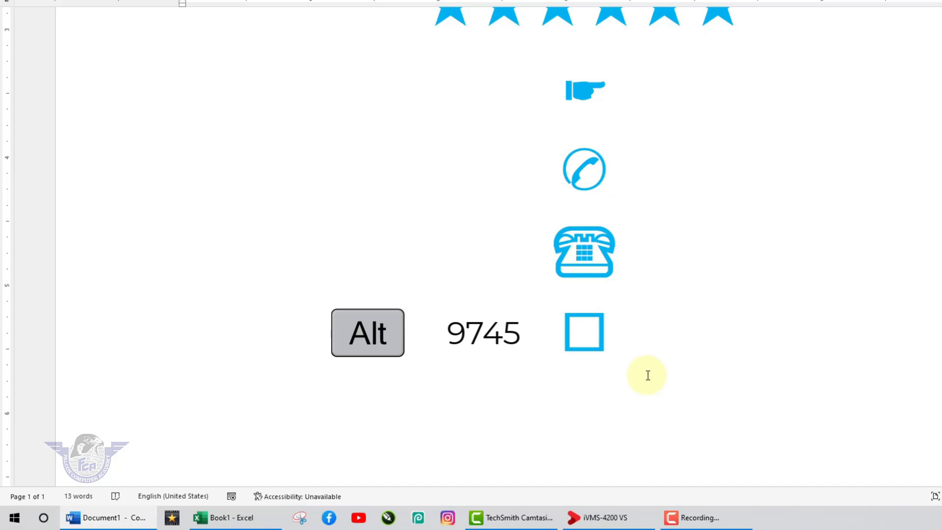
type("☑")
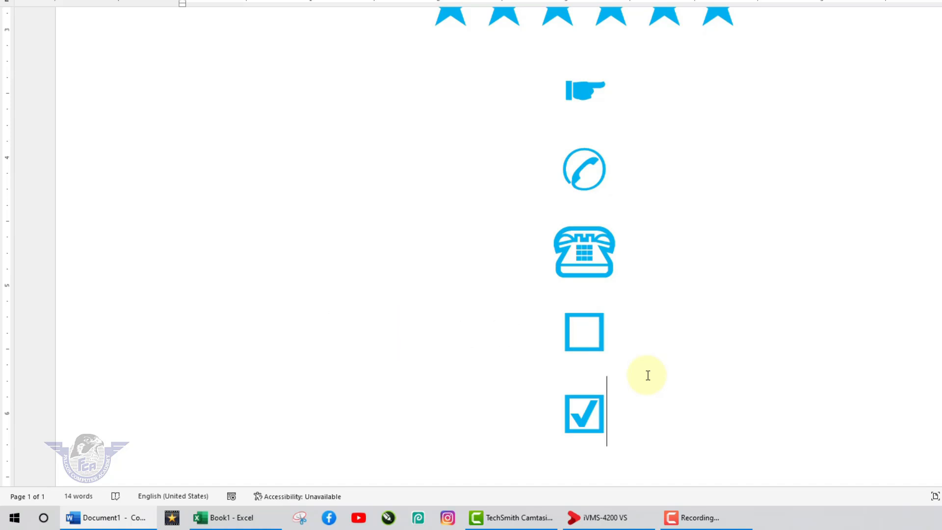
key("Return")
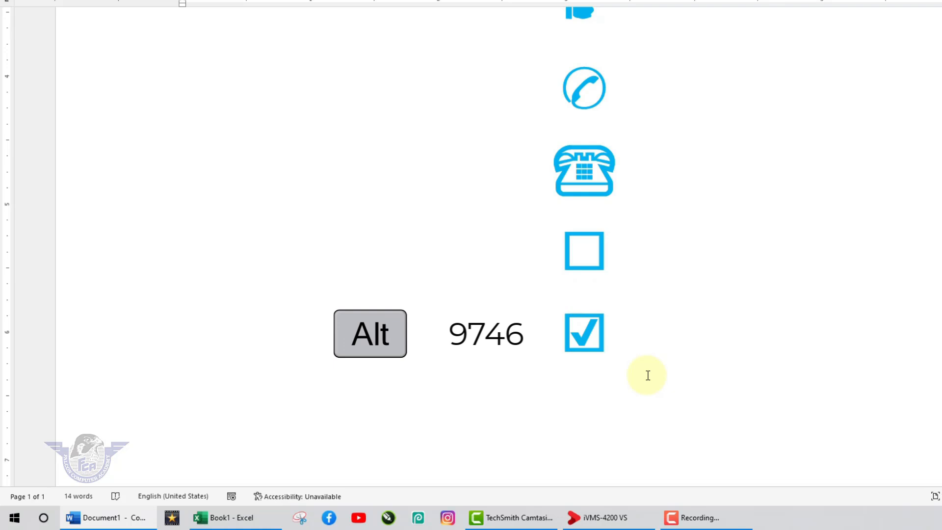
type("☒")
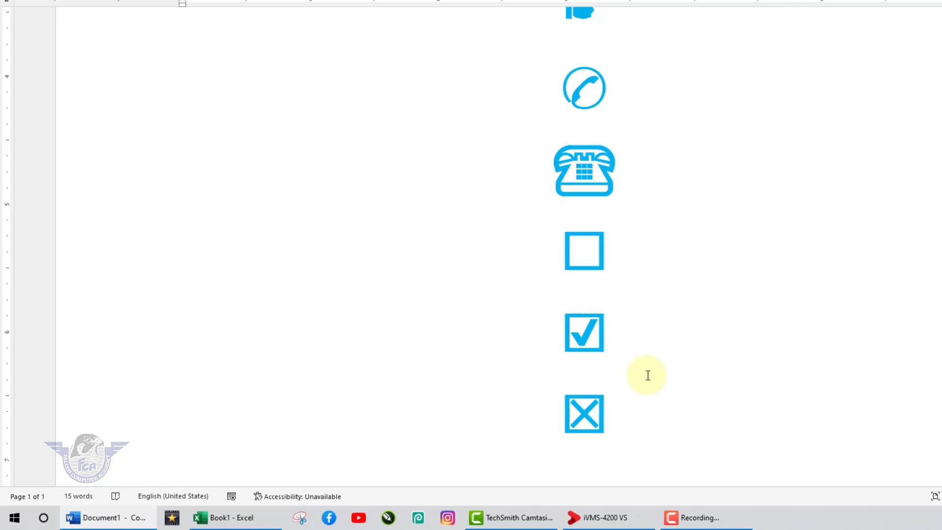
key("Return")
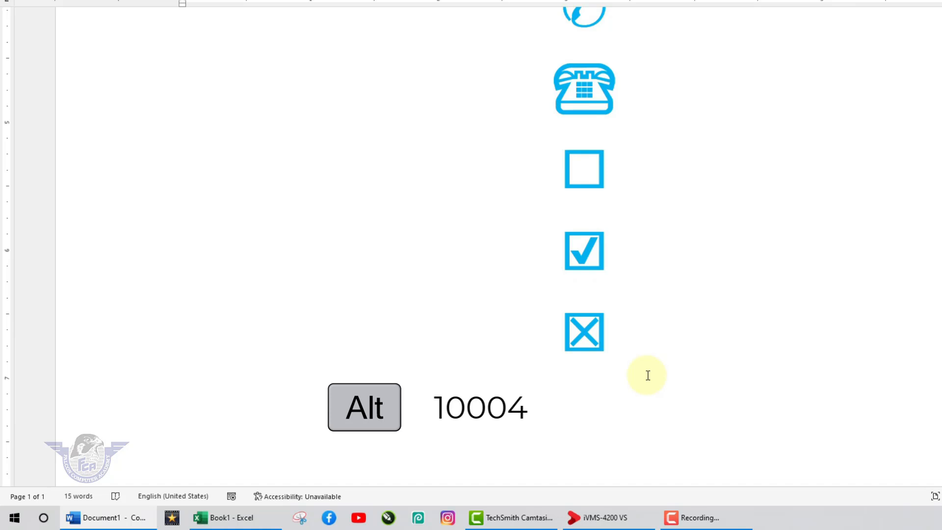
Insert a heavy check mark (code 10004) and a multiplication X (code 10005) on separate lines below the crossed box
type("✔")
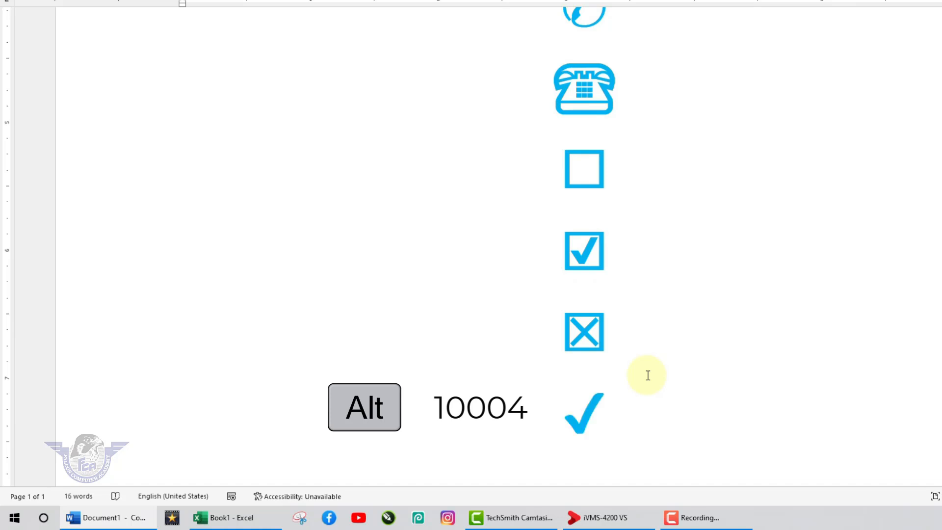
key("Return")
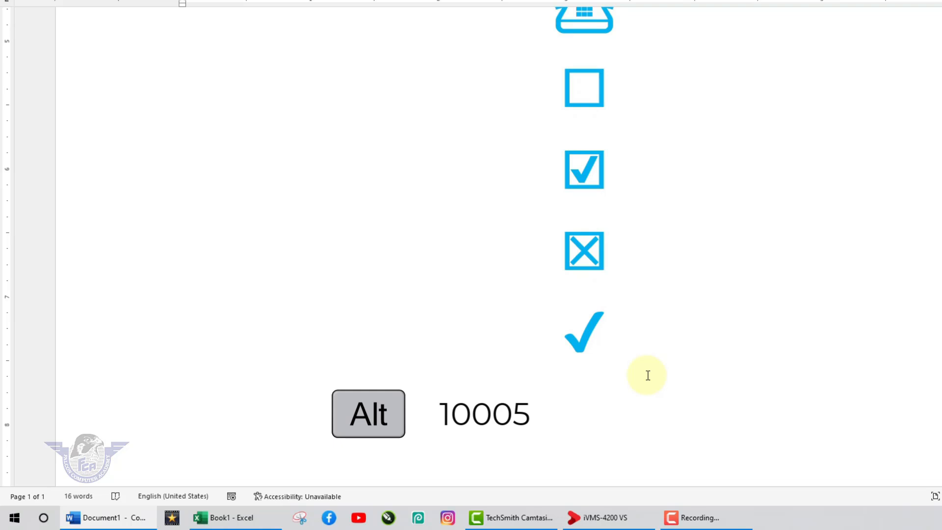
type("✕")
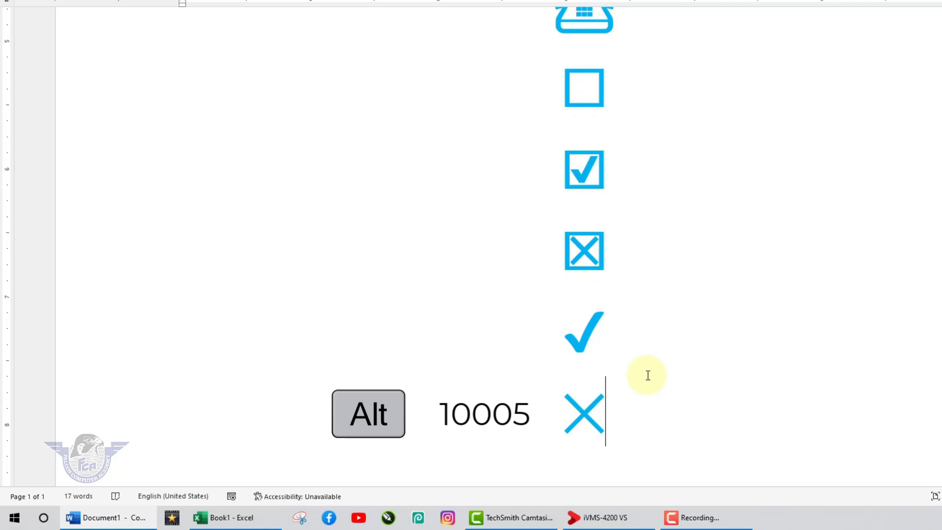
key("Return")
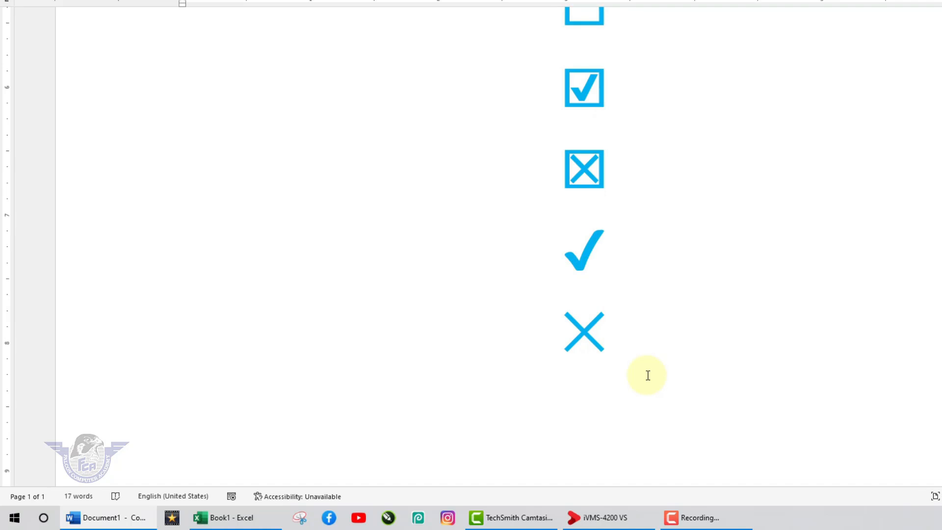
Insert a smiling face (code 9786) and, on the line below it, a dollar sign (code 36)
key("alt+KP_9+KP_7+KP_8+KP_6")
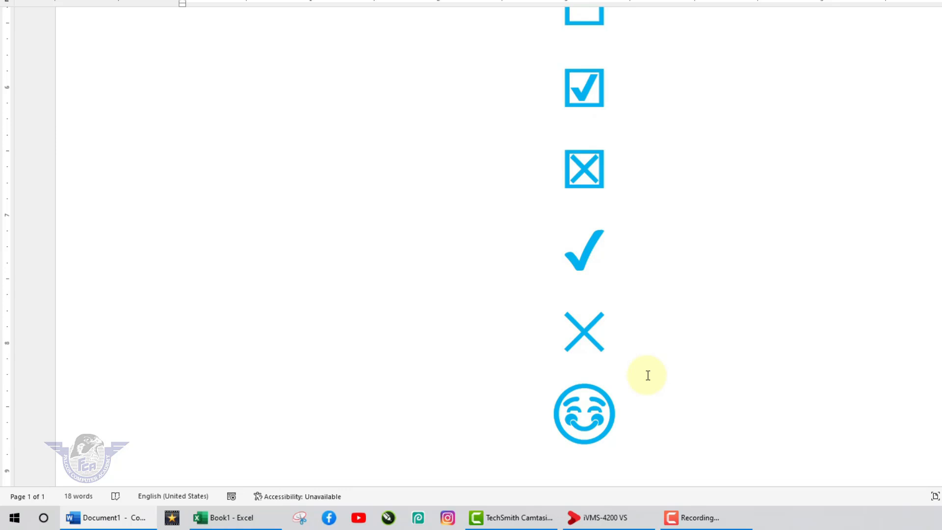
key("Return")
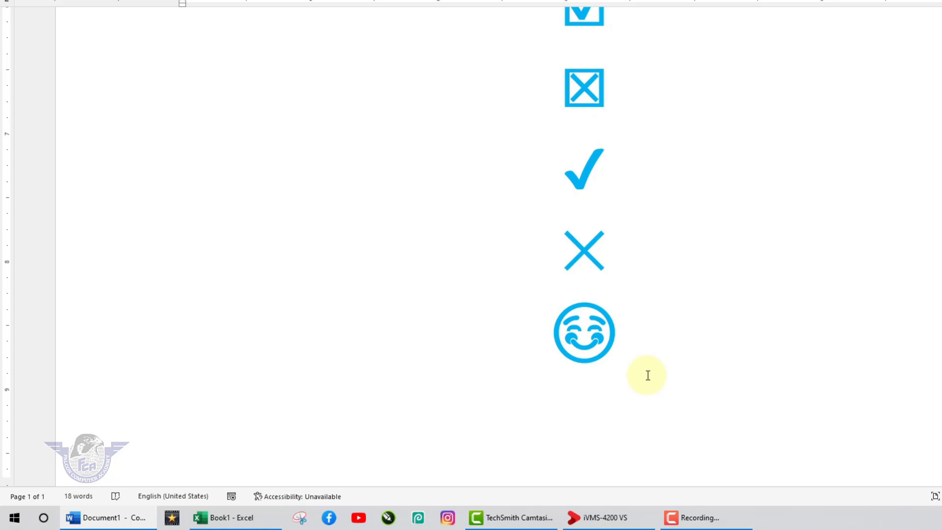
type("$")
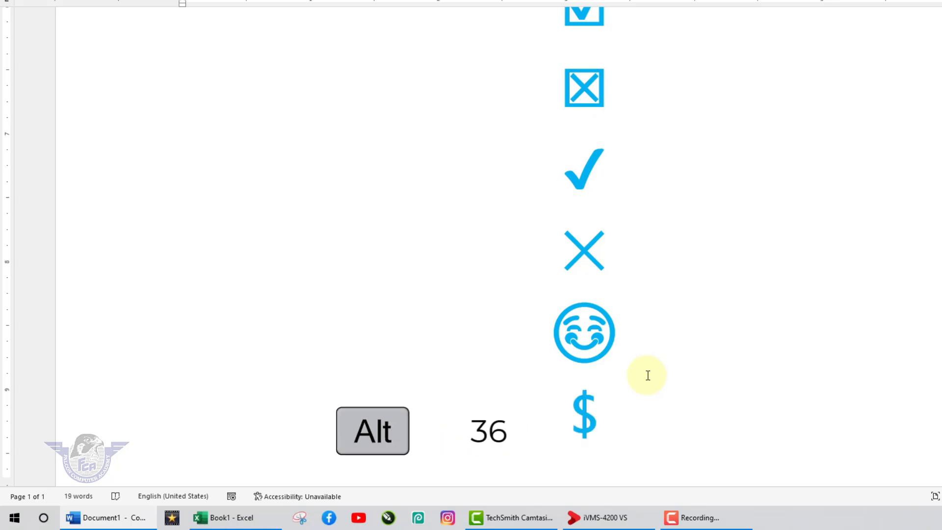
Insert a page break after the dollar sign to start a blank second page
scroll(631, 293, "down", 3, "ctrl")
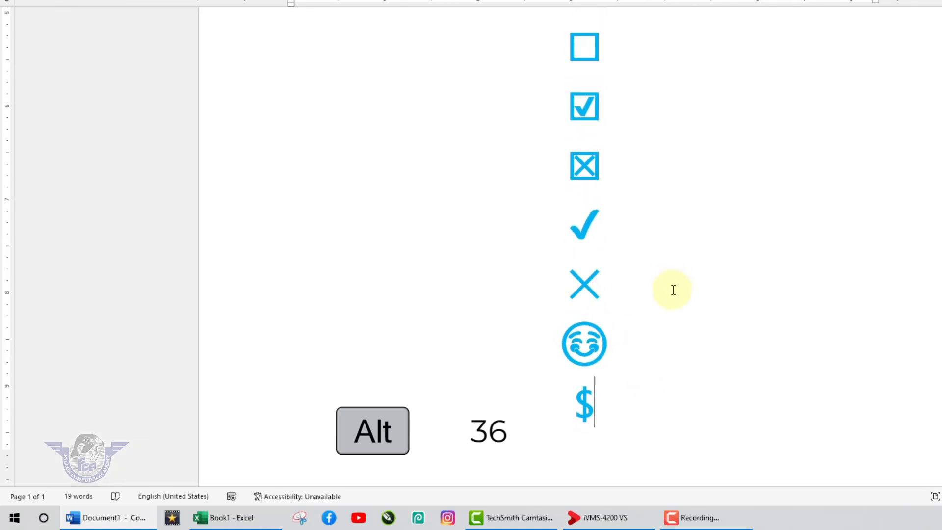
scroll(673, 291, "down", 1, "ctrl")
scroll(715, 301, "up", 3)
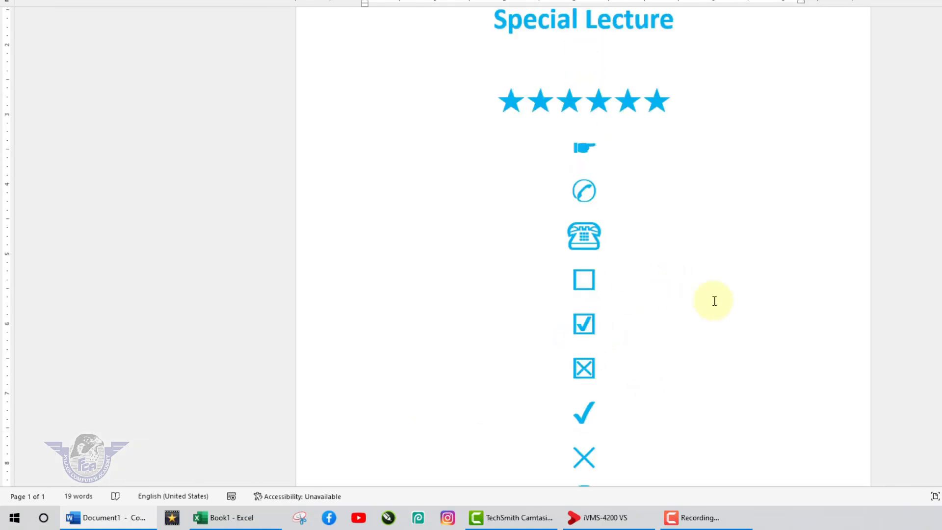
scroll(714, 301, "down", 2, "ctrl")
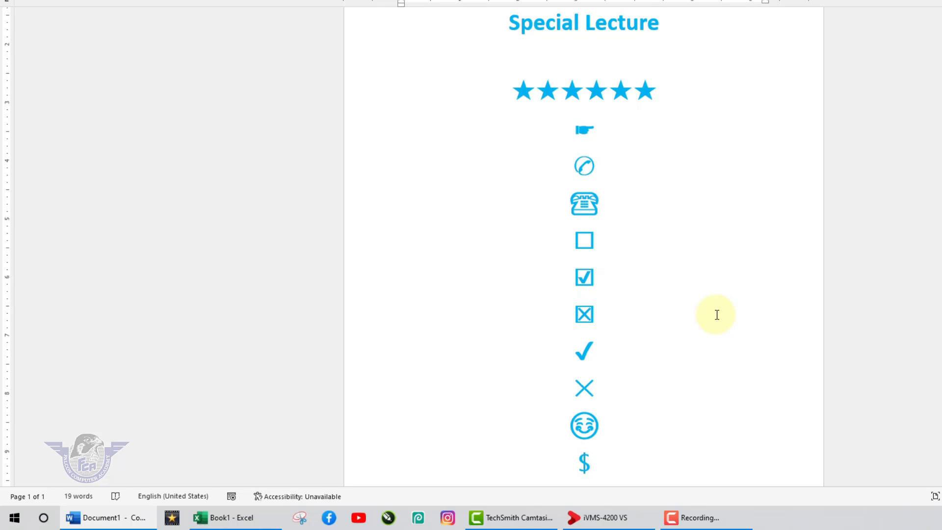
key("ctrl+Return")
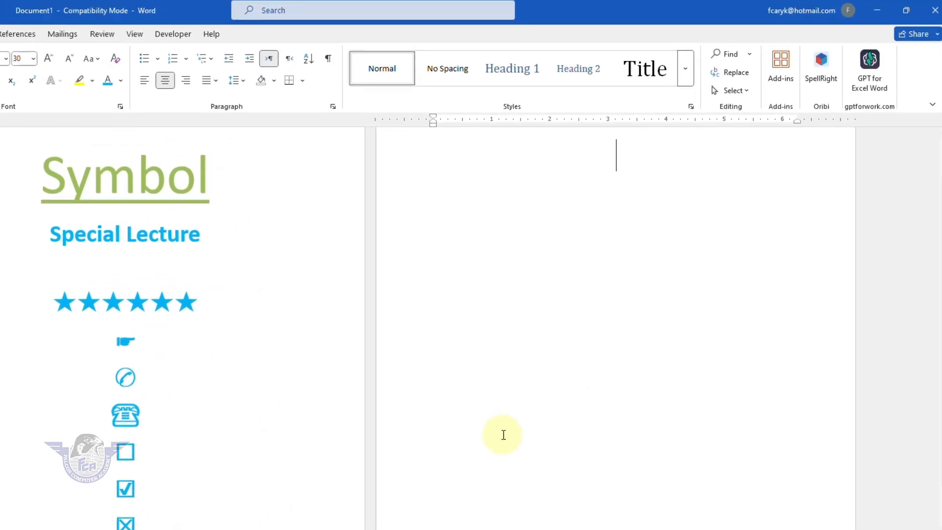
Insert two 100 emojis, a sun, a branching-arrows symbol and a crossed-out bell from the emoji picker on the second page
scroll(597, 441, "up", 1)
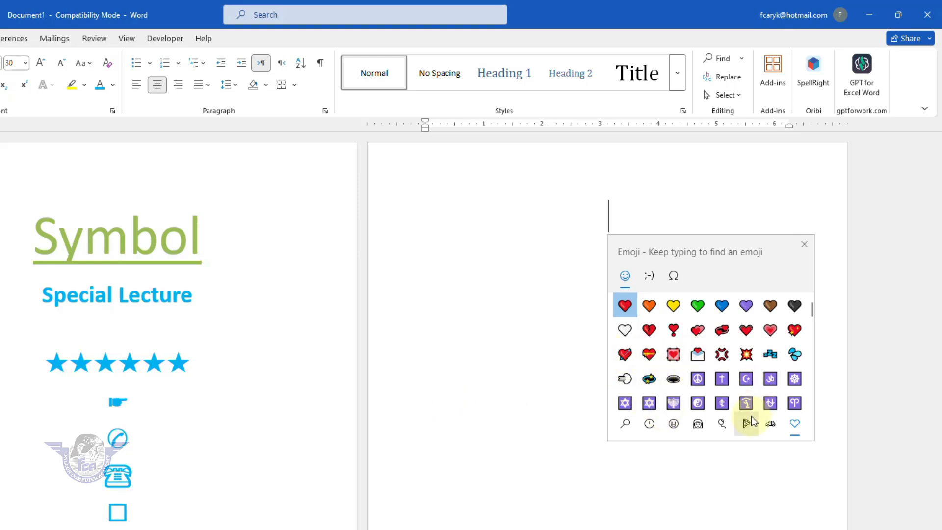
scroll(721, 383, "down", 5)
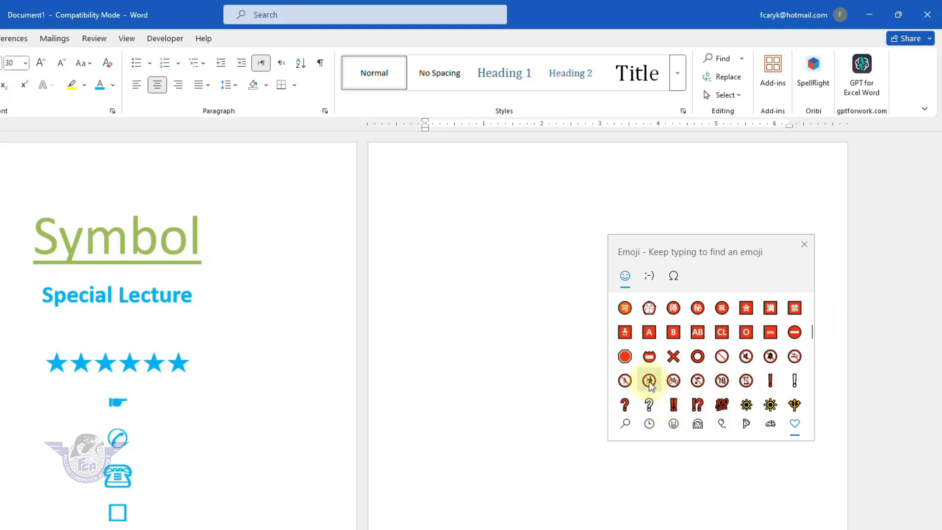
double_click(722, 402)
left_click(772, 404)
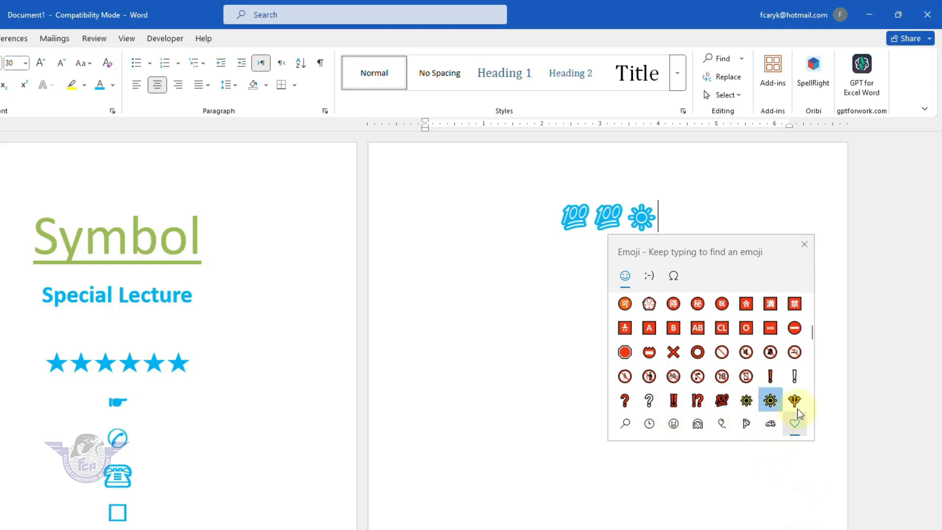
left_click(795, 405)
left_click(773, 354)
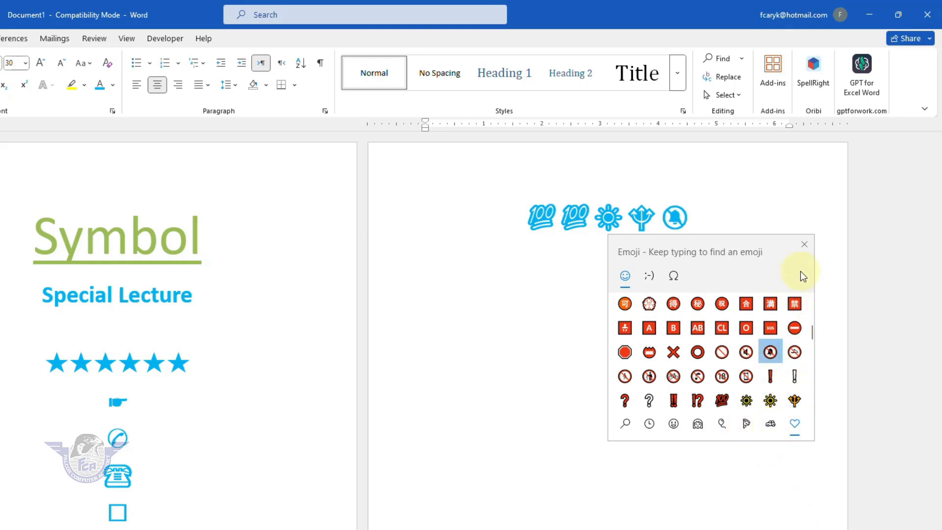
left_click(805, 244)
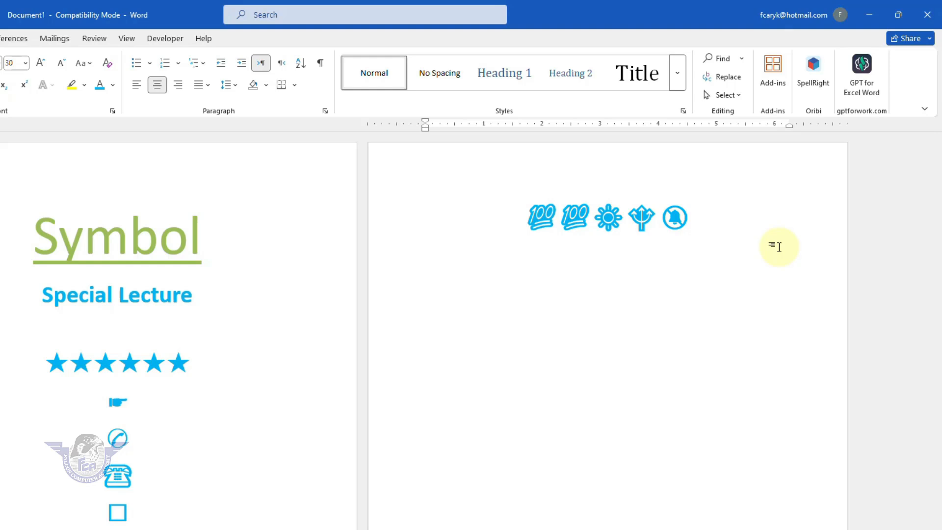
left_click(113, 53)
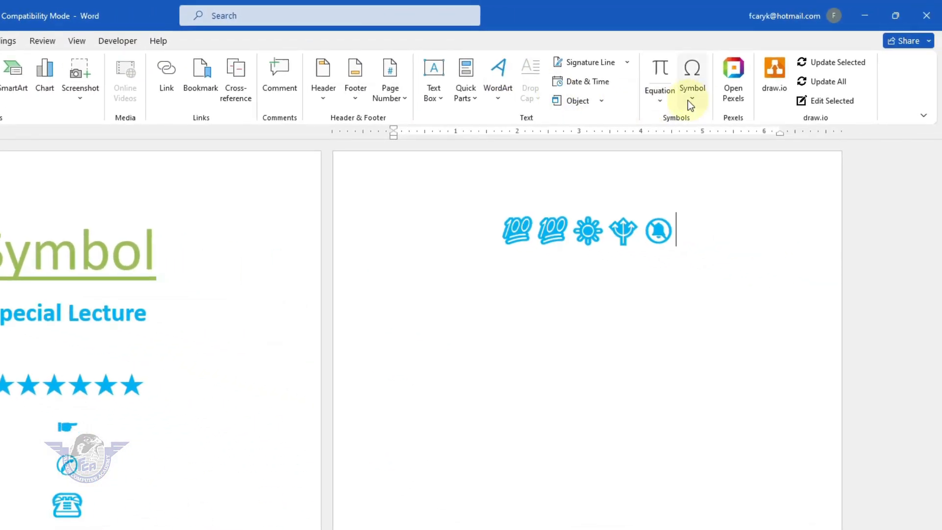
left_click(691, 98)
left_click(735, 204)
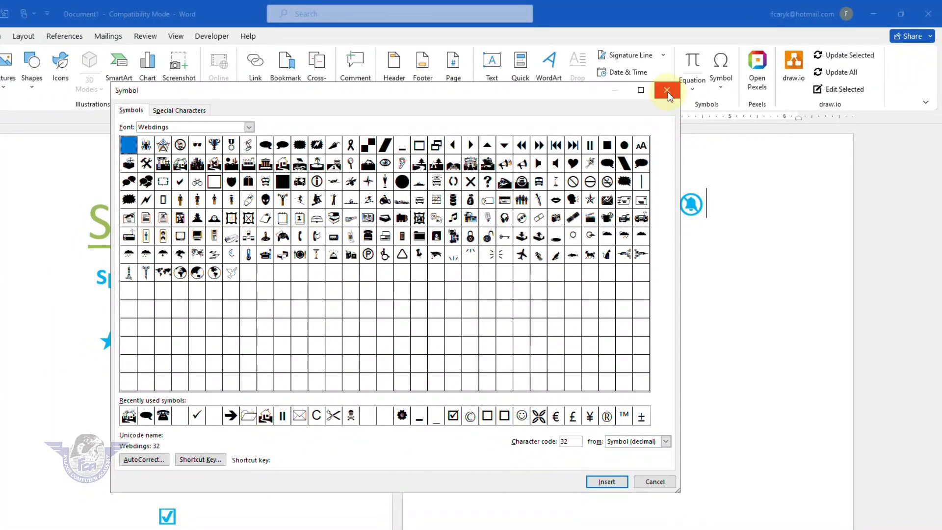
left_click(668, 92)
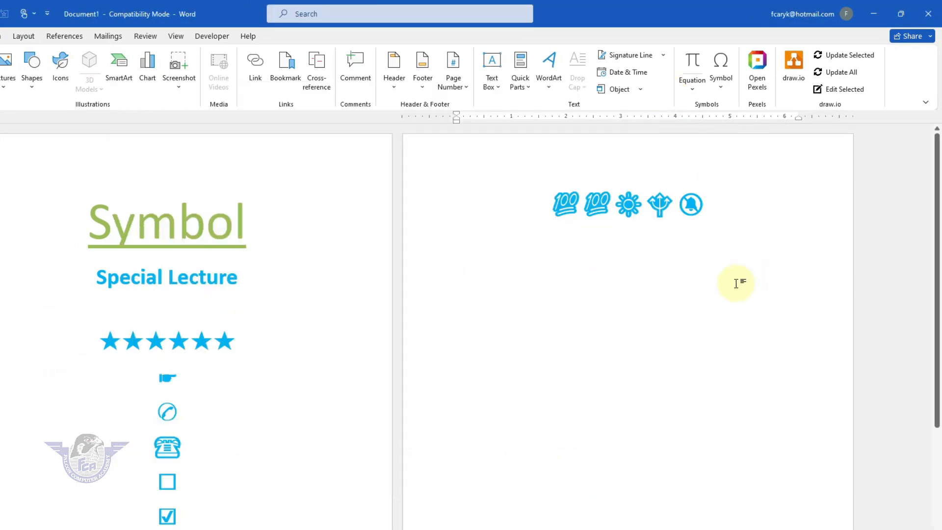
Open the full Symbol dialog and set its font to Wingdings
key("alt")
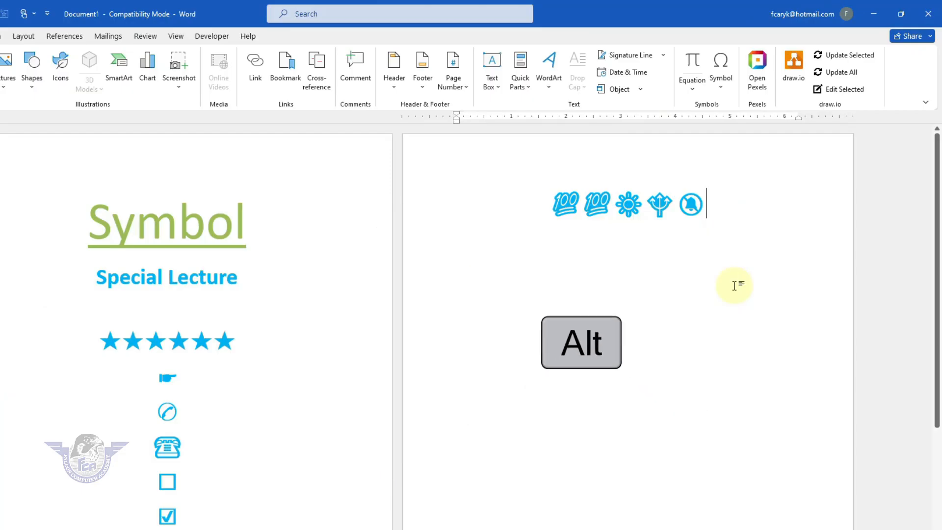
key("n")
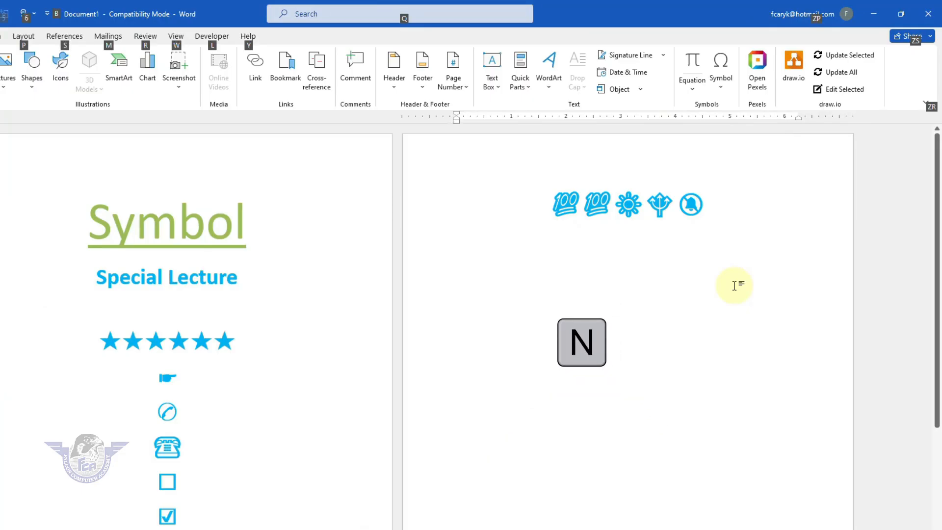
key("u")
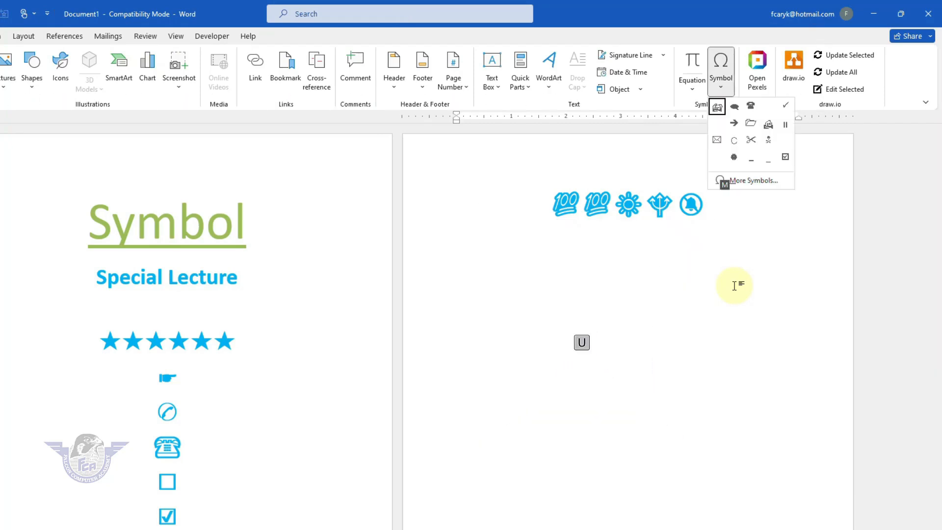
key("m")
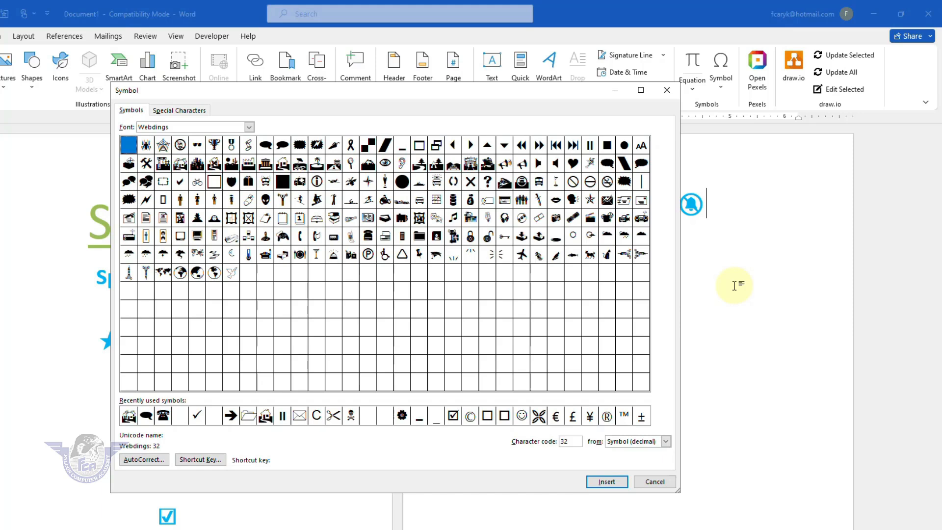
left_click(249, 127)
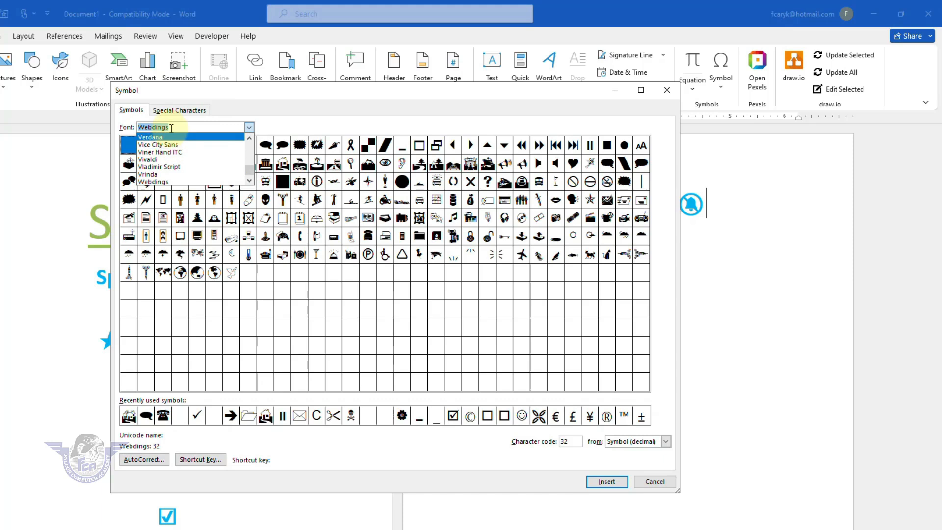
type("winding")
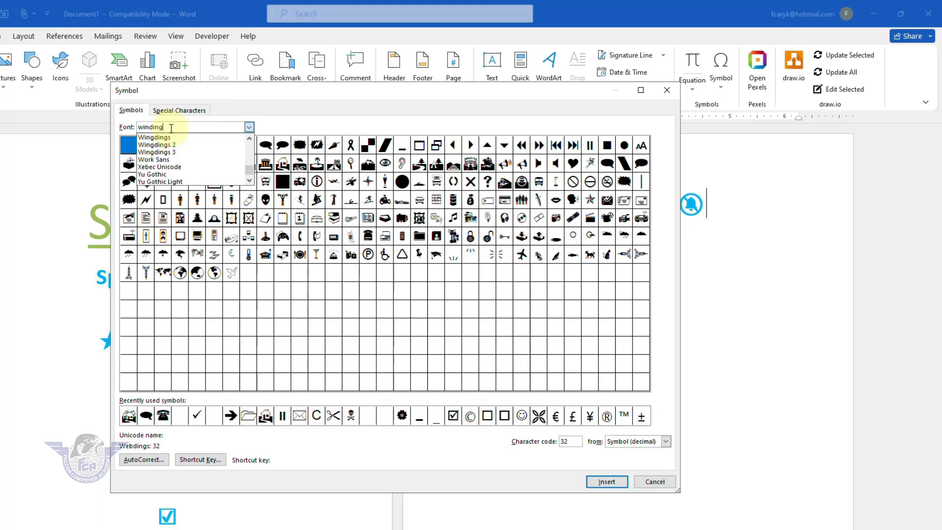
type("s")
key("Return")
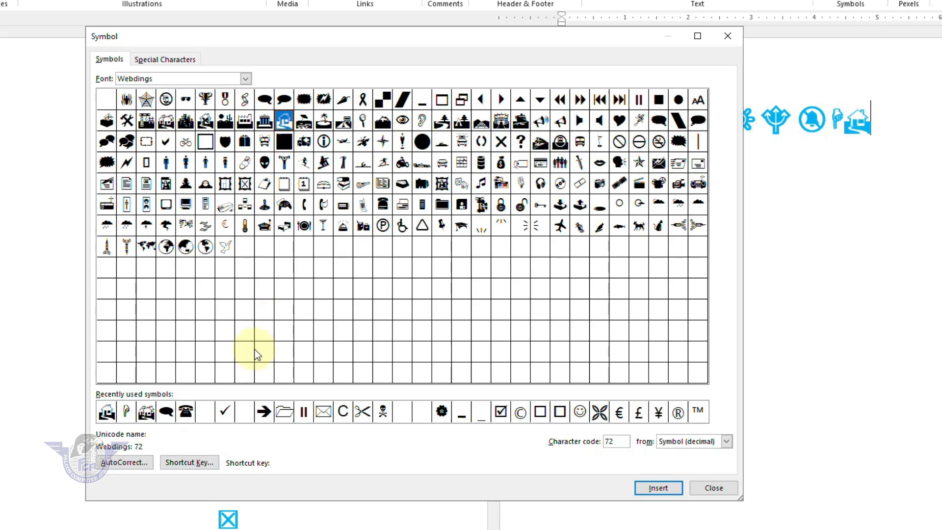
Assign Alt+1 as the shortcut for the Webdings house symbol and use it to insert the house on a new line
left_click(196, 466)
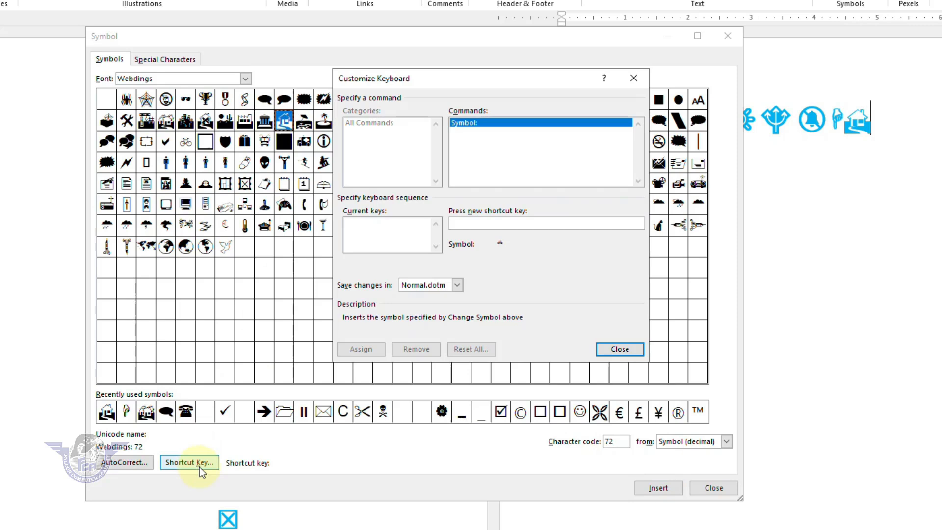
left_click_drag(464, 83, 352, 53)
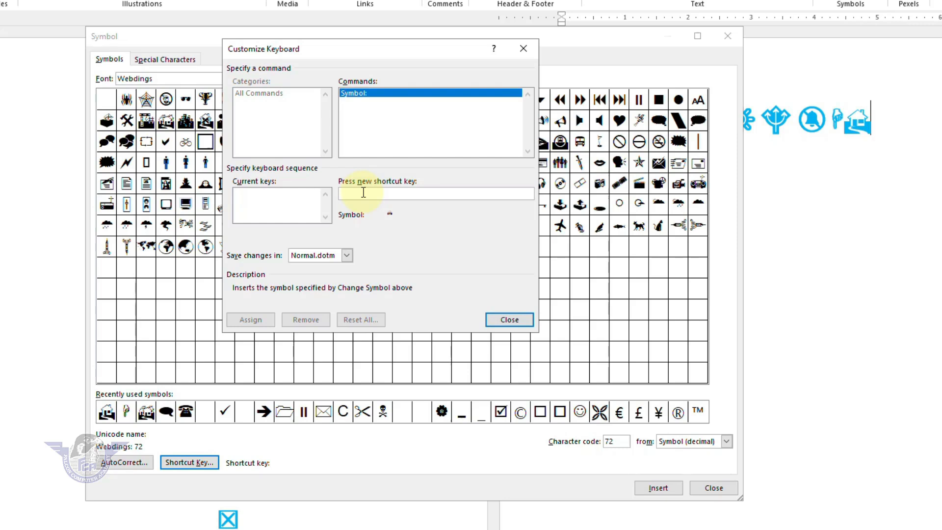
key("alt+1")
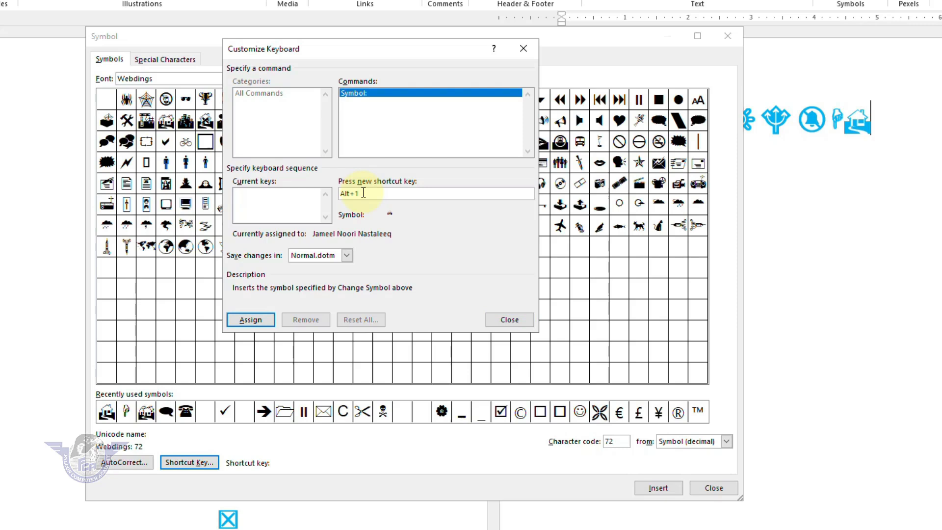
left_click(243, 321)
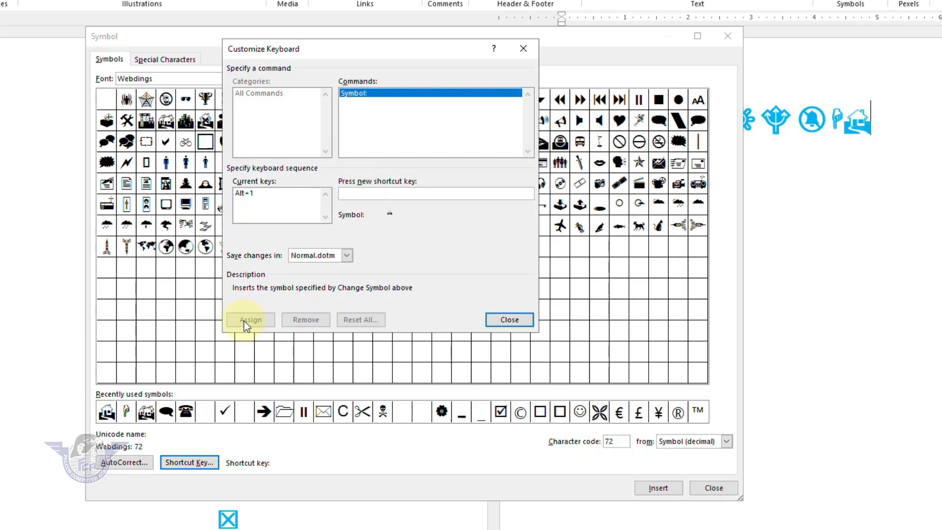
left_click(502, 320)
left_click(714, 489)
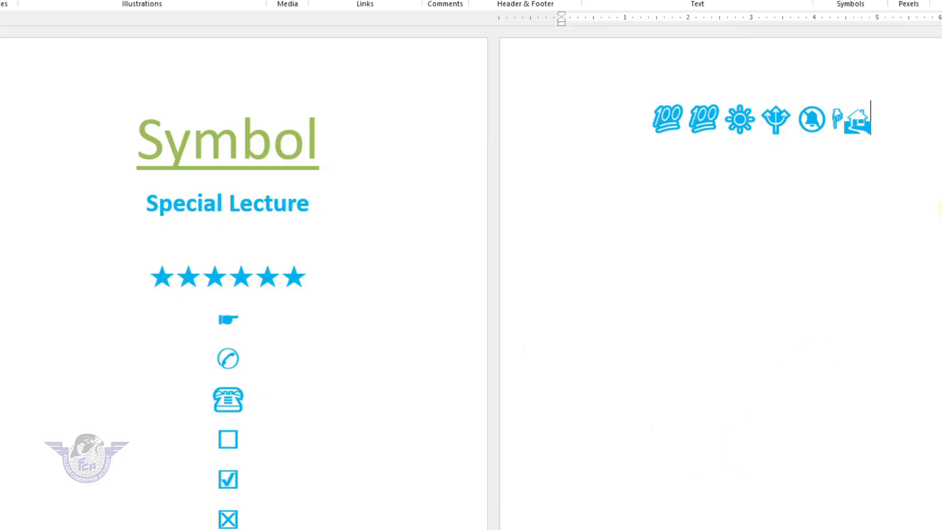
key("Return")
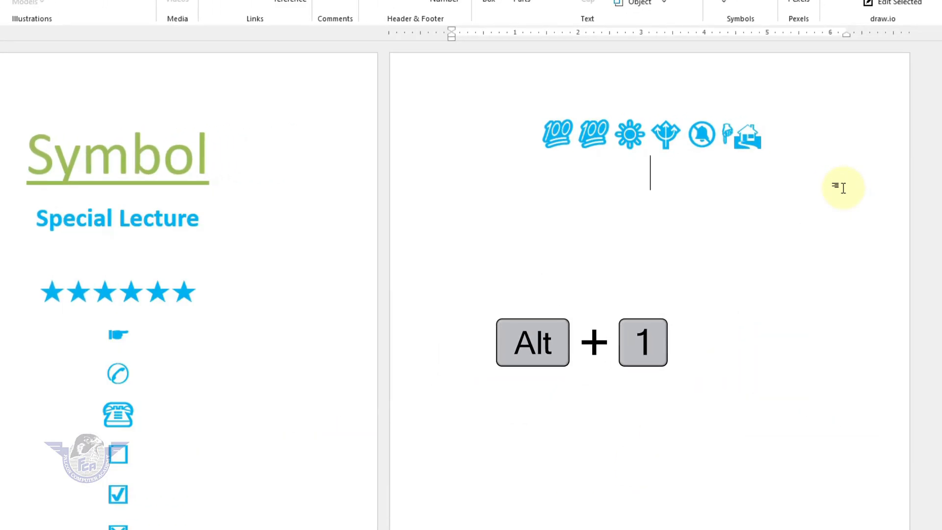
key("alt+1")
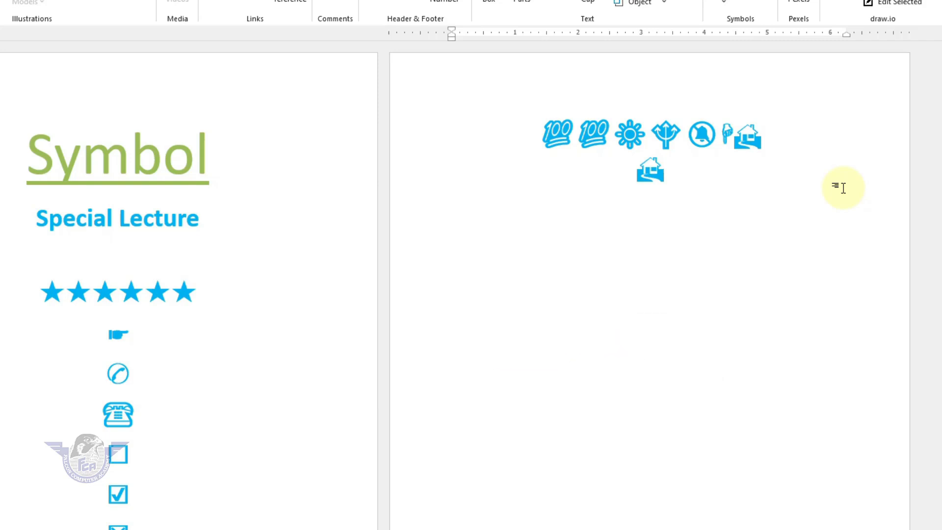